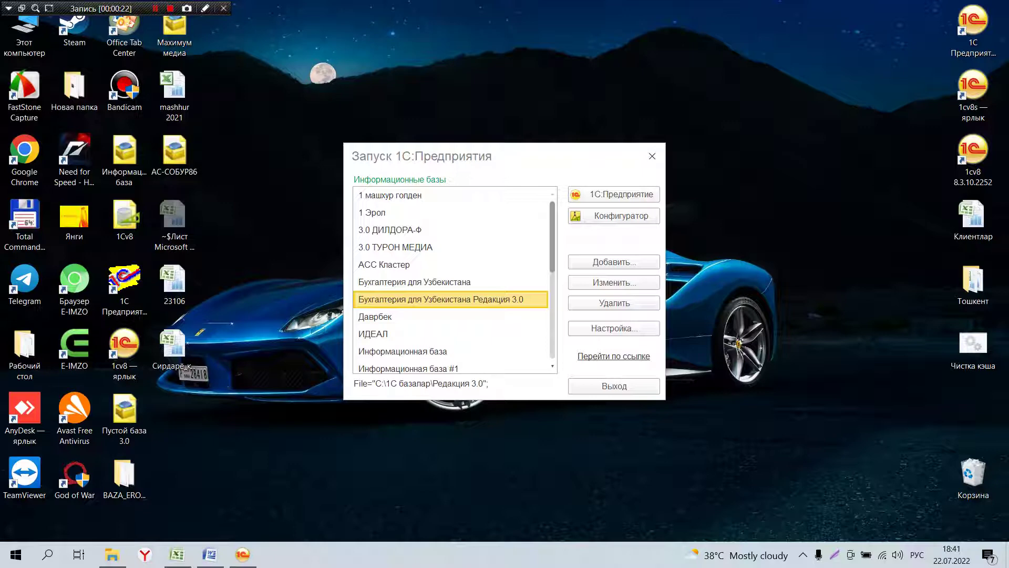
- Open the users list of the infobase Бухгалтерия для Узбекистана Редакция 3.0, skipping the Internet support login
key("Return")
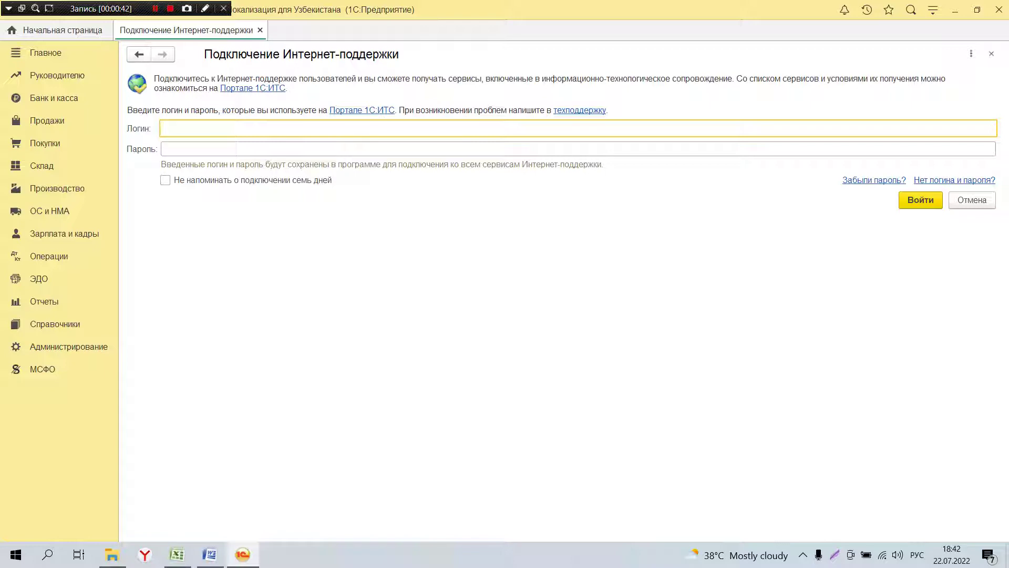
left_click(972, 200)
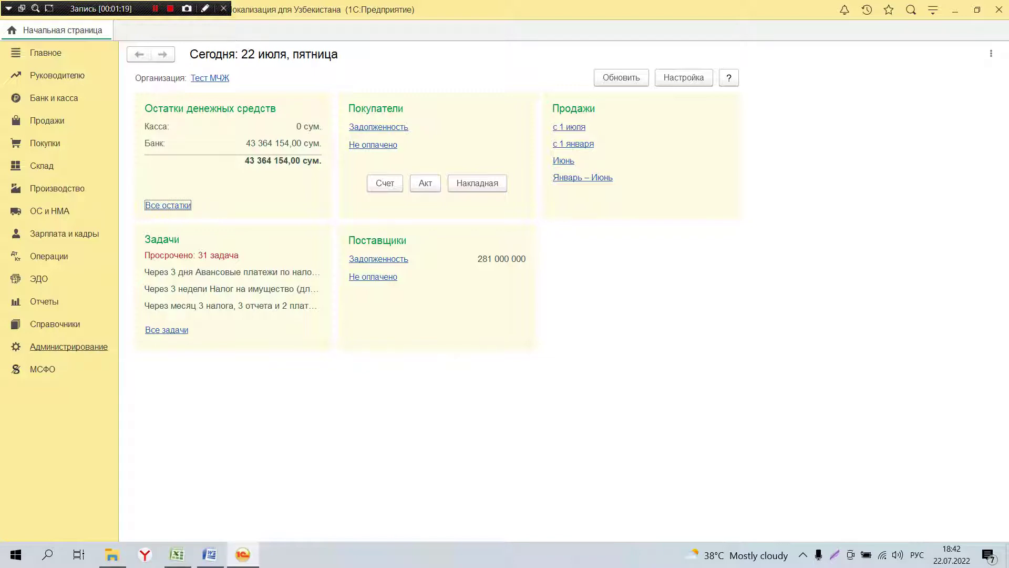
left_click(68, 347)
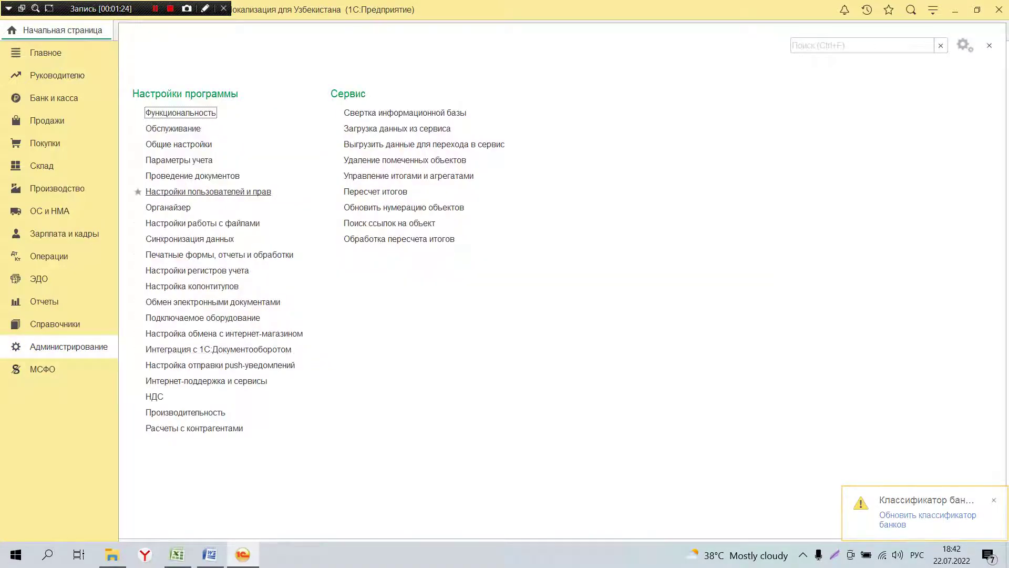
left_click(239, 192)
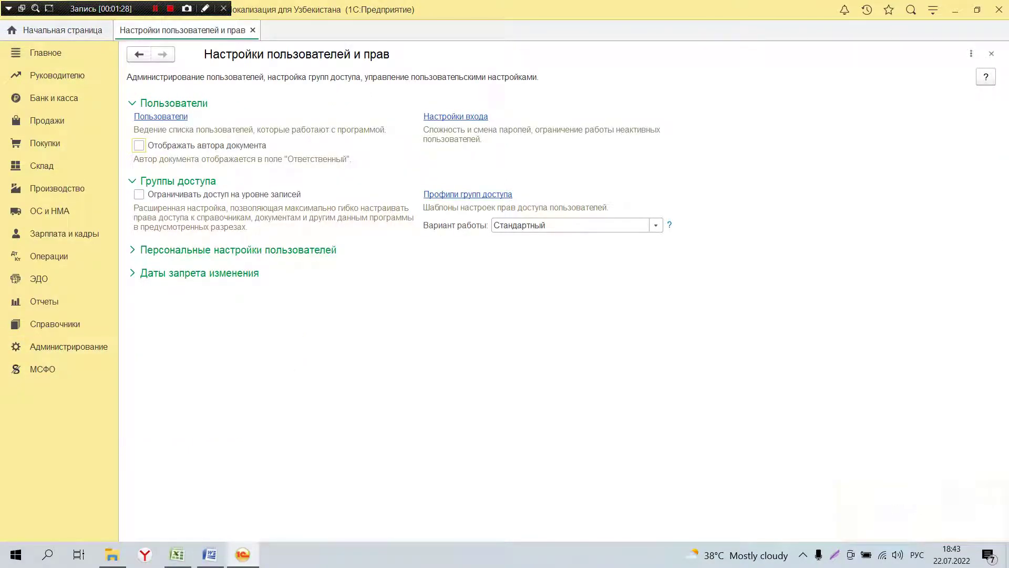
left_click(161, 117)
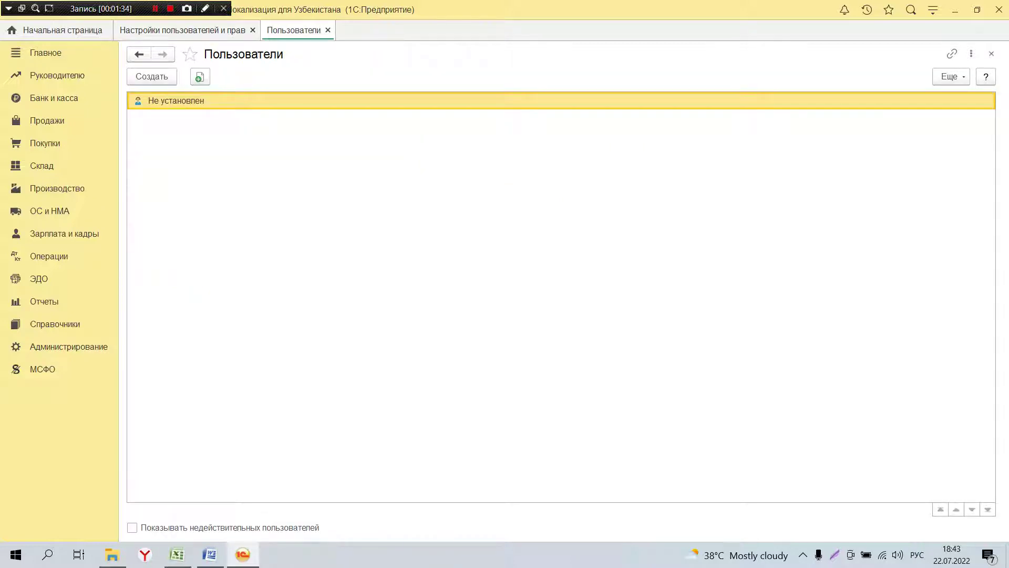
- Create and save a new user with the full name Администратор, accepting its inclusion in the Администраторы access group
left_click(152, 77)
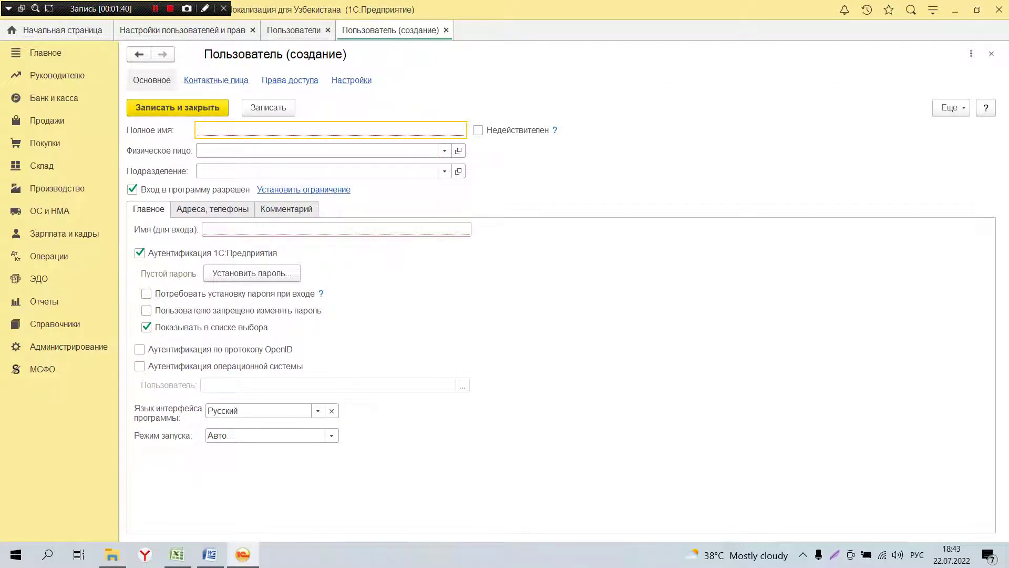
type("Админист")
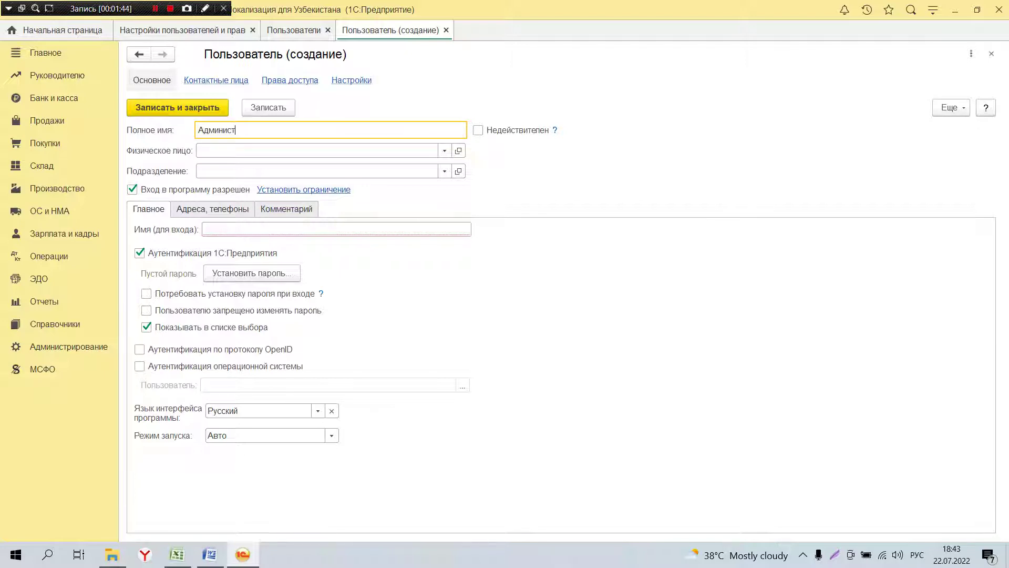
type("ратор")
key("Tab")
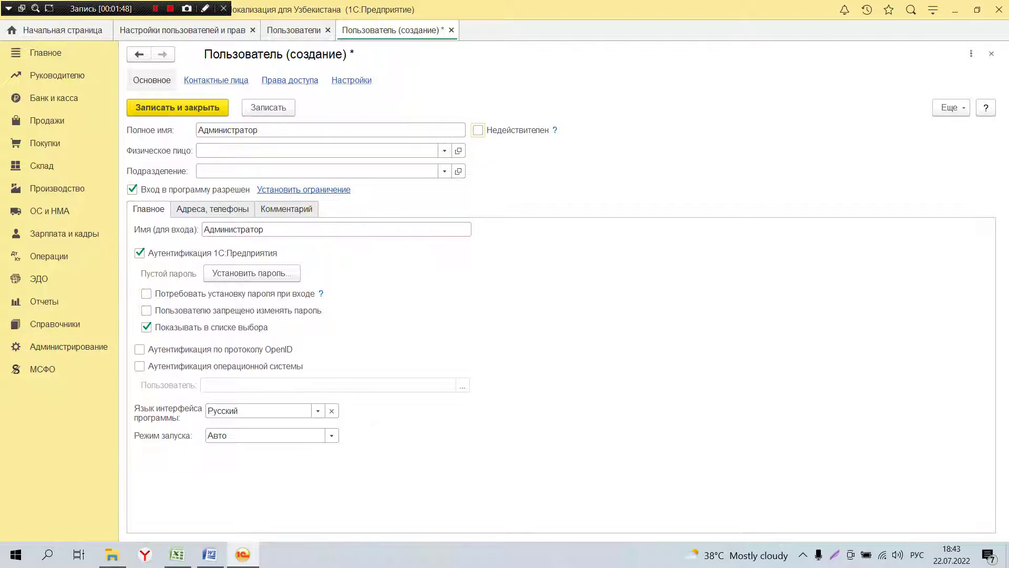
left_click(269, 107)
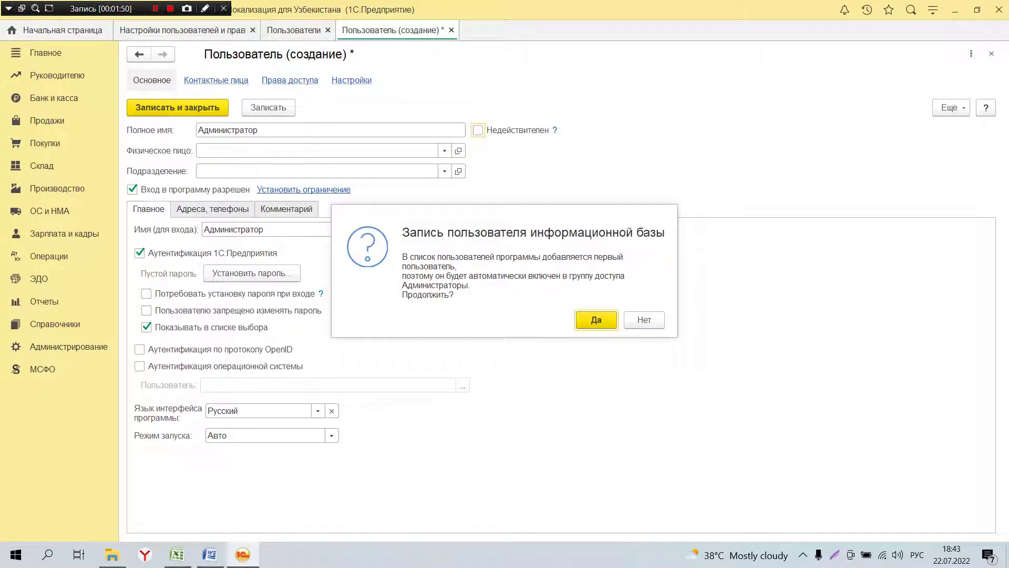
key("Return")
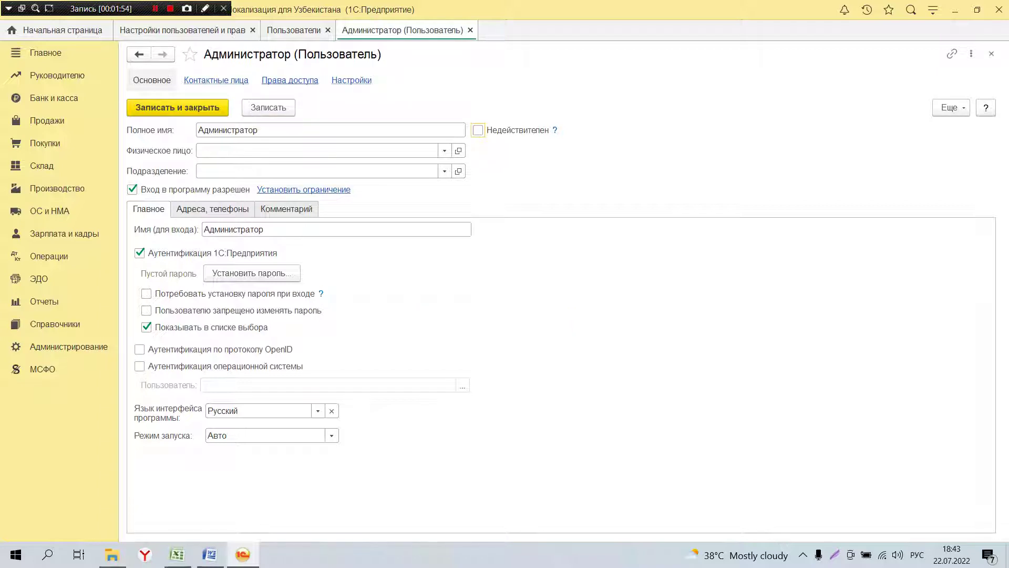
- Add the profiles Открытие внешних отчетов и обработок and Синхронизация данных с другими программами to the user's access rights and save
left_click(291, 81)
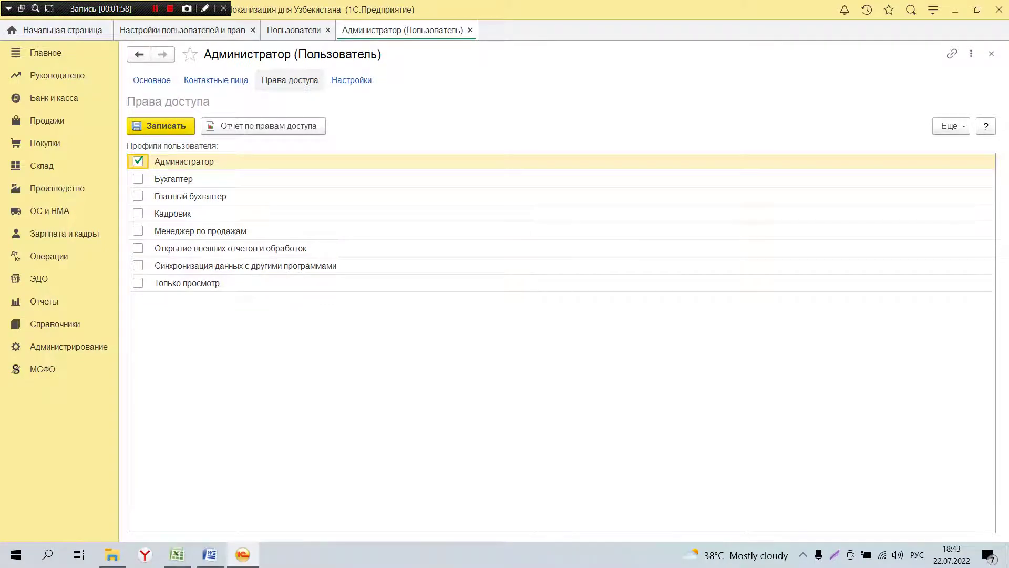
left_click(138, 248)
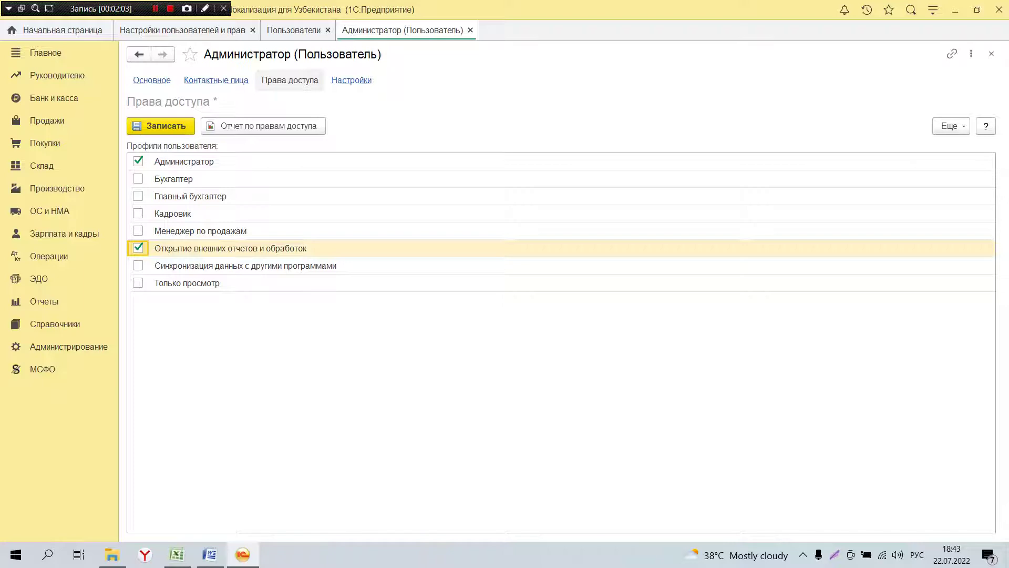
left_click(138, 266)
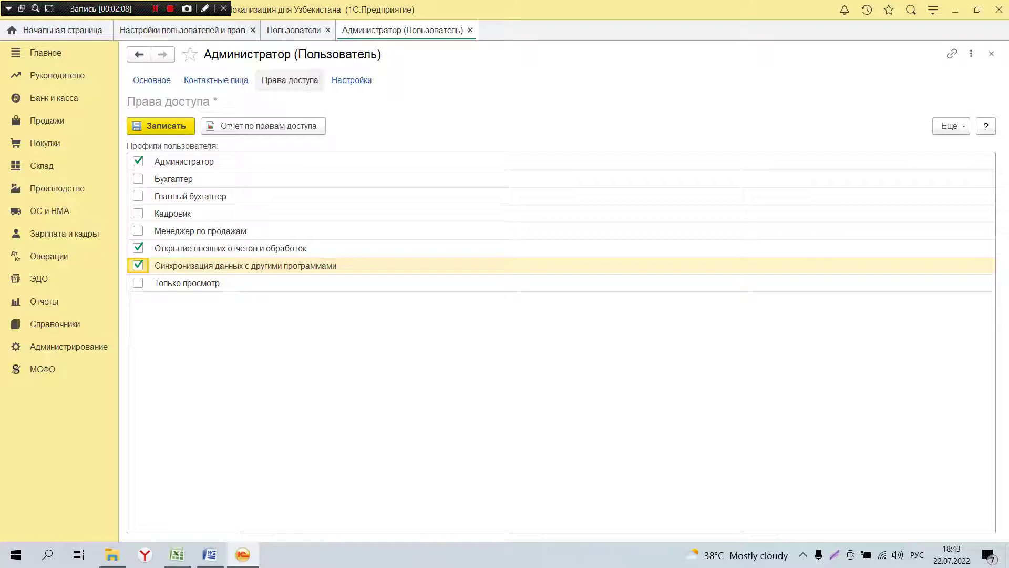
key("ctrl+s")
key("Escape")
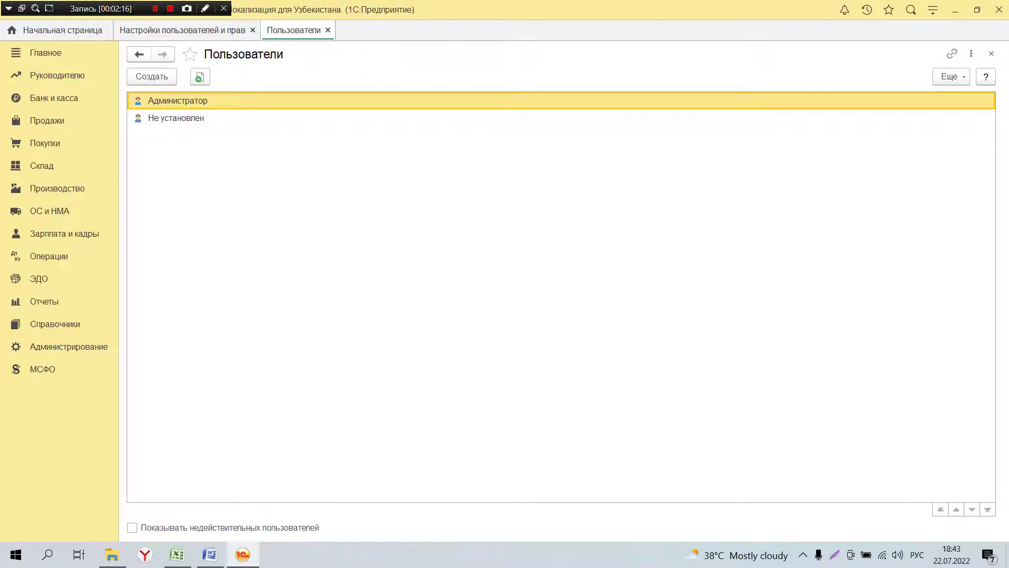
- Exit the accounting program and open the same infobase in Конфигуратор as the user Администратор
left_click(999, 10)
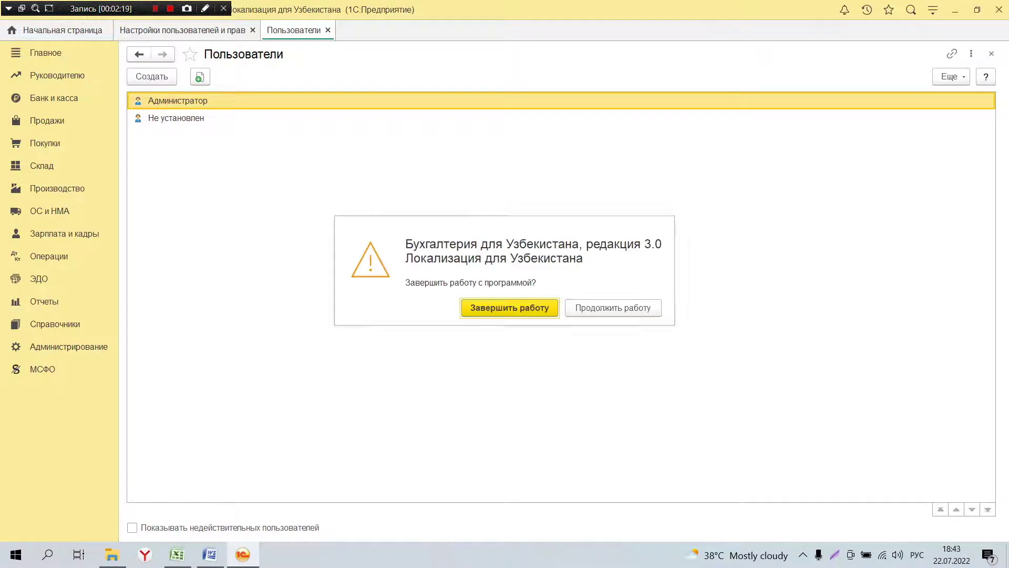
key("Return")
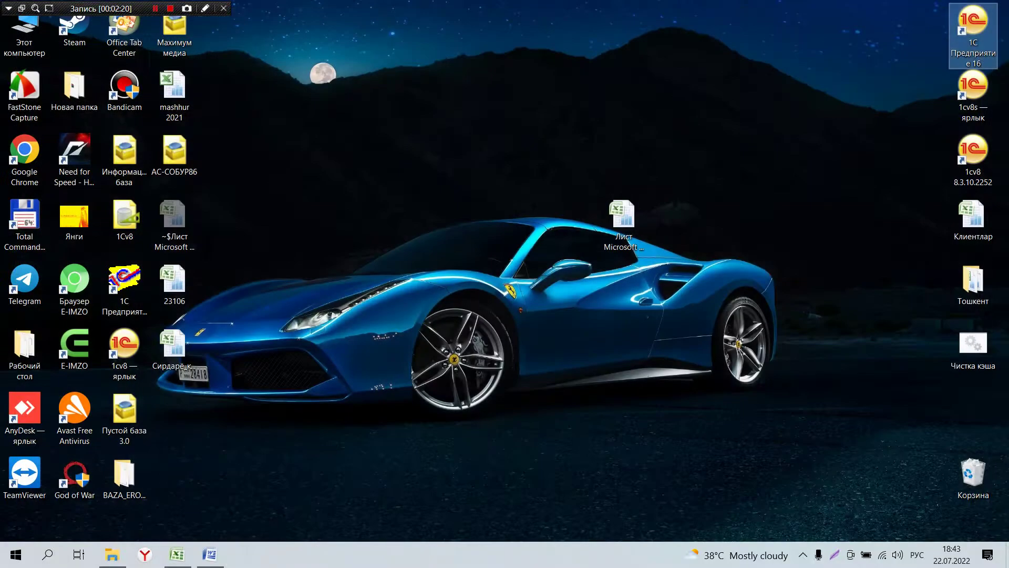
key("F2")
key("Escape")
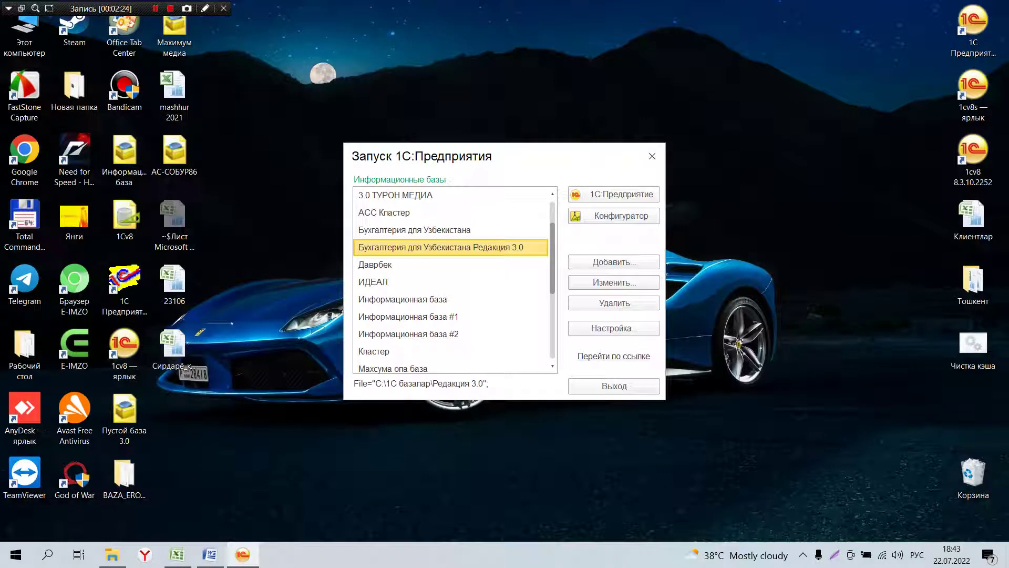
left_click(622, 216)
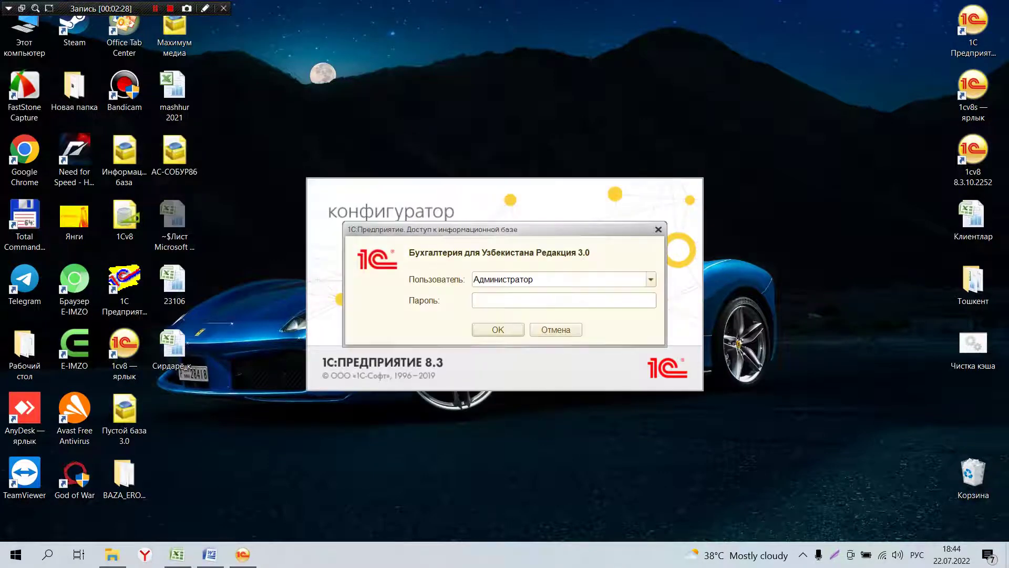
key("Return")
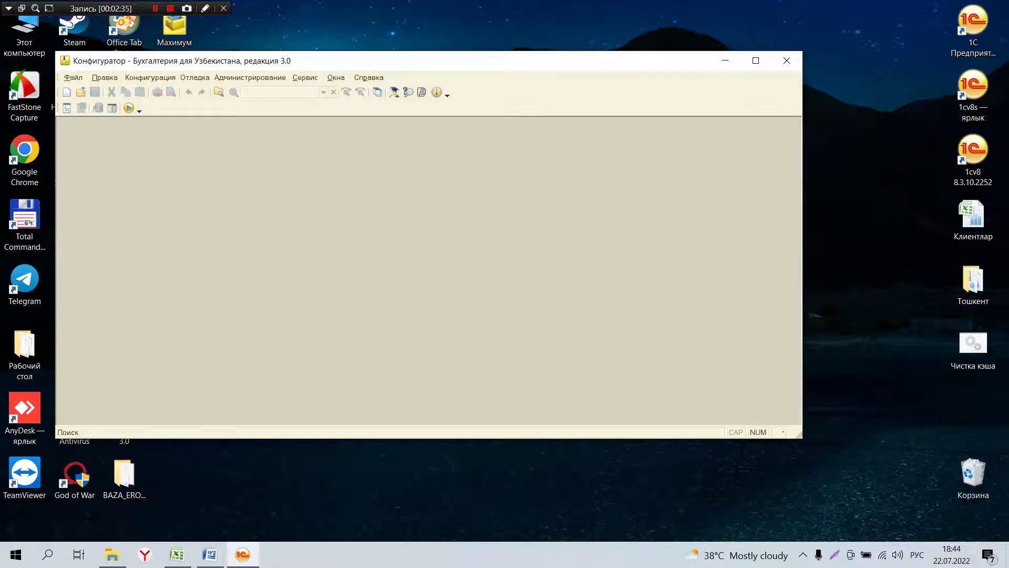
- Open the Администратор user's properties from the Configurator's user list and show the available roles
left_click(250, 77)
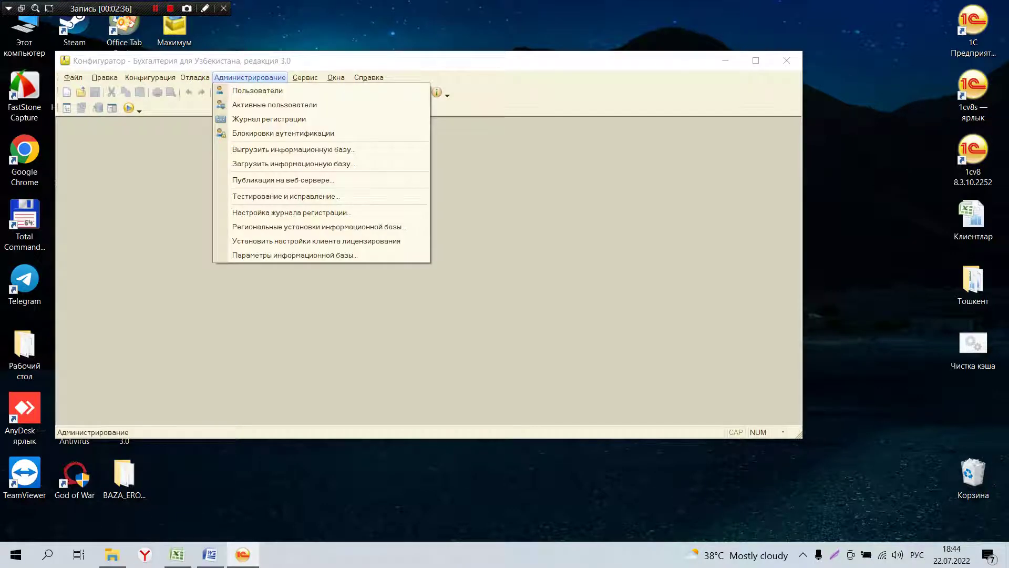
key("Down")
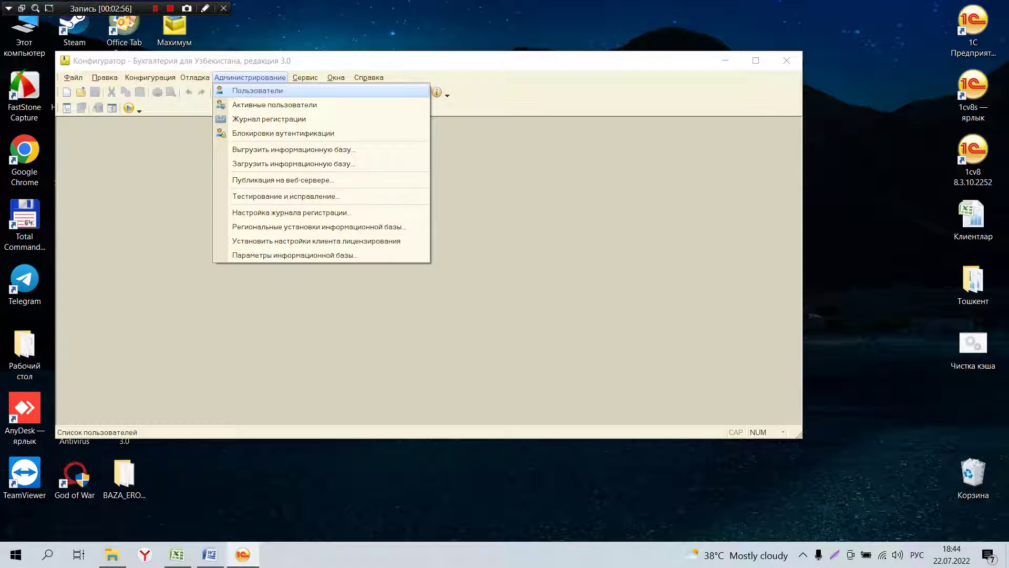
key("Return")
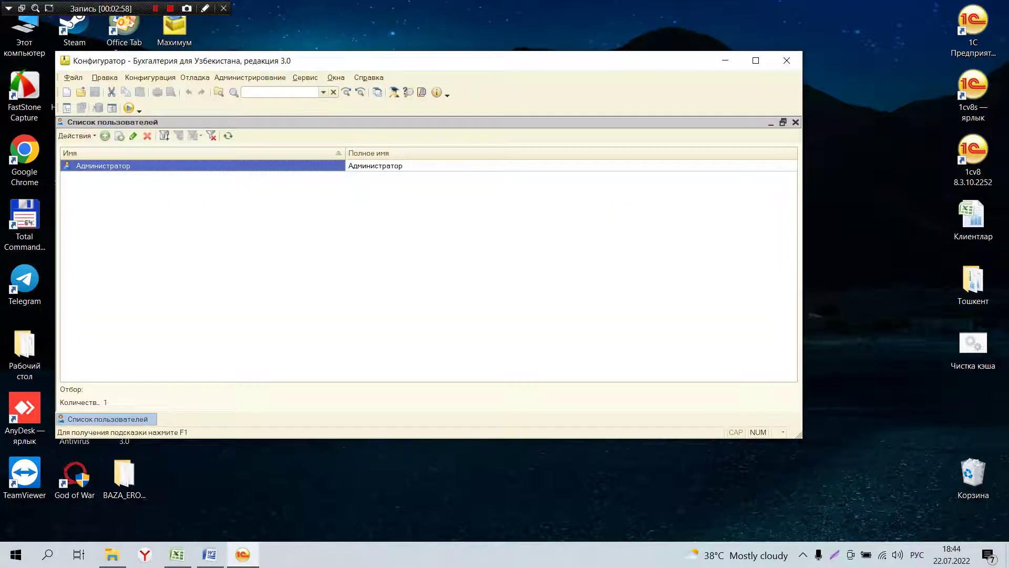
key("Return")
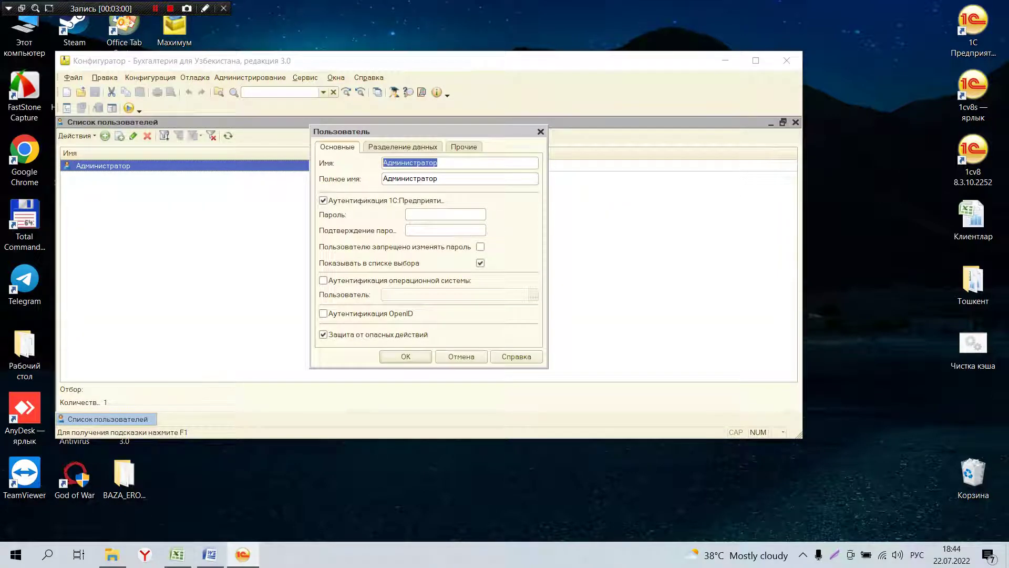
left_click(464, 147)
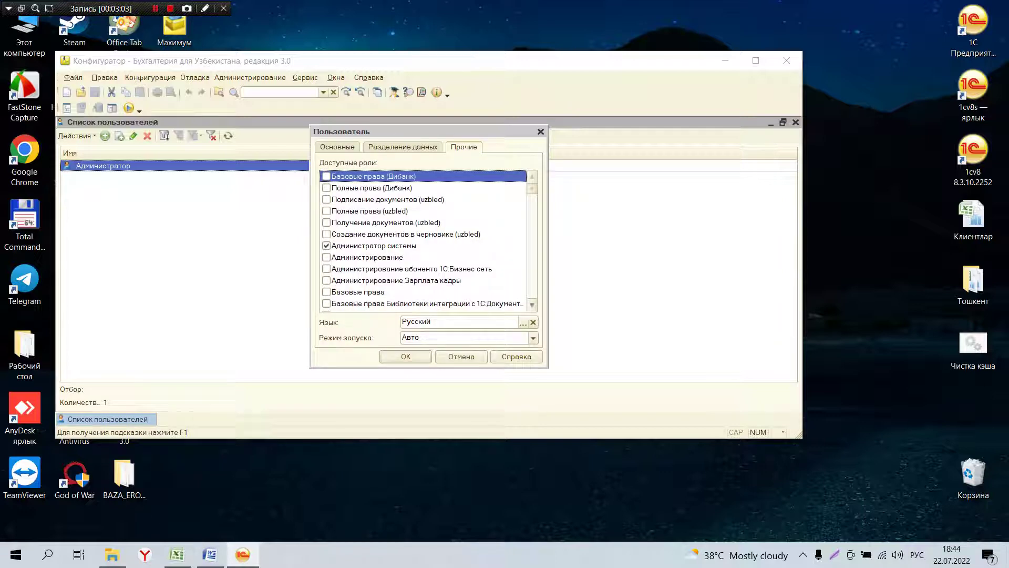
- Look through the list of available roles for the Администратор user, checking which ones are enabled
scroll(423, 239, "down", 10)
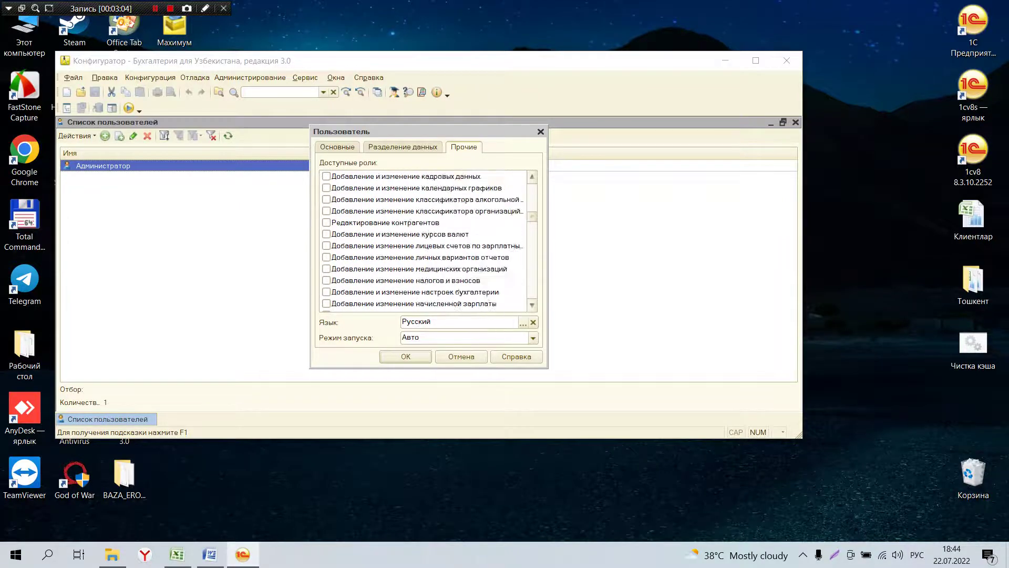
scroll(423, 239, "down", 8)
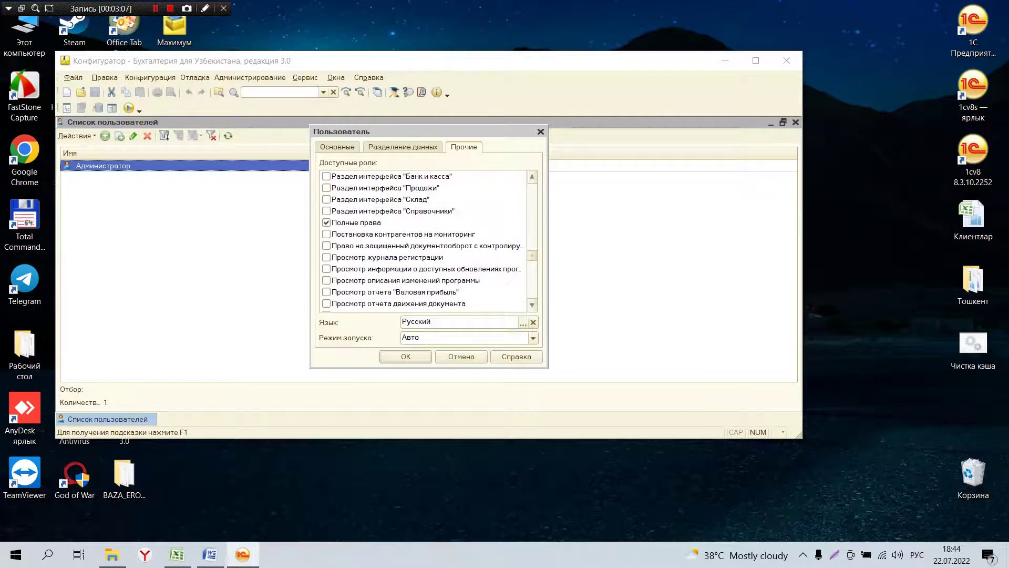
scroll(423, 239, "up", 2)
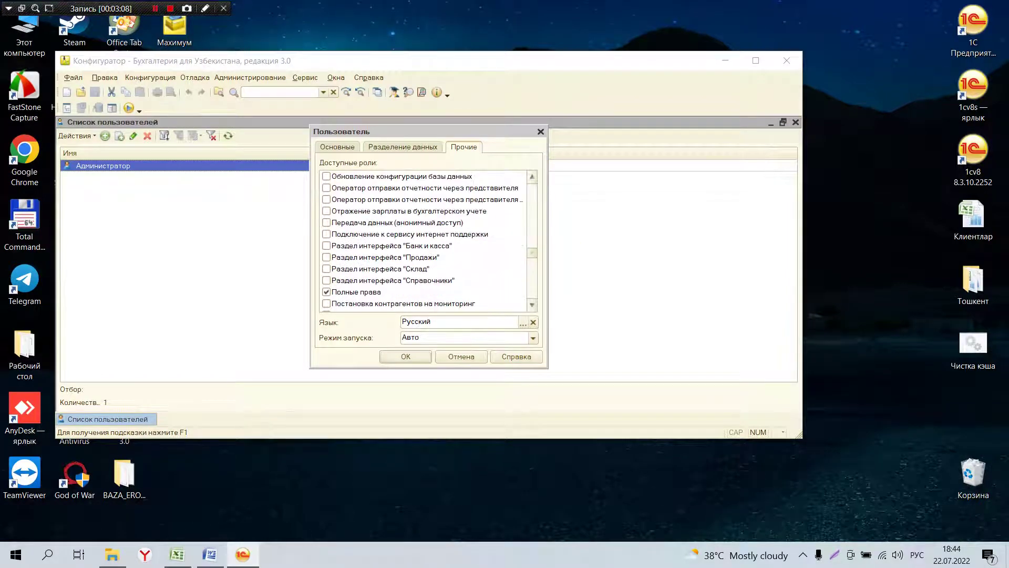
scroll(424, 239, "down", 10)
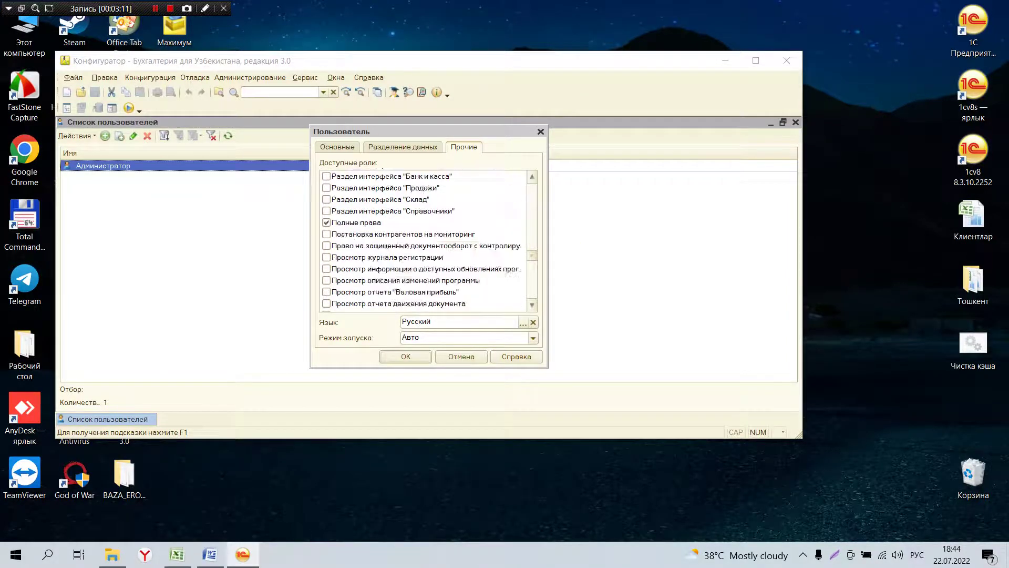
scroll(428, 239, "down", 10)
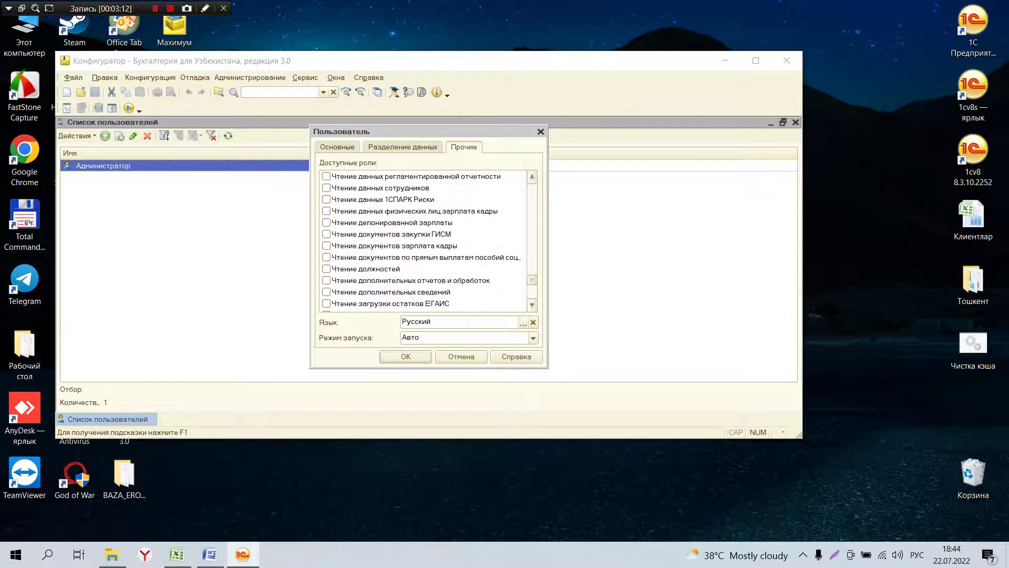
scroll(423, 240, "down", 10)
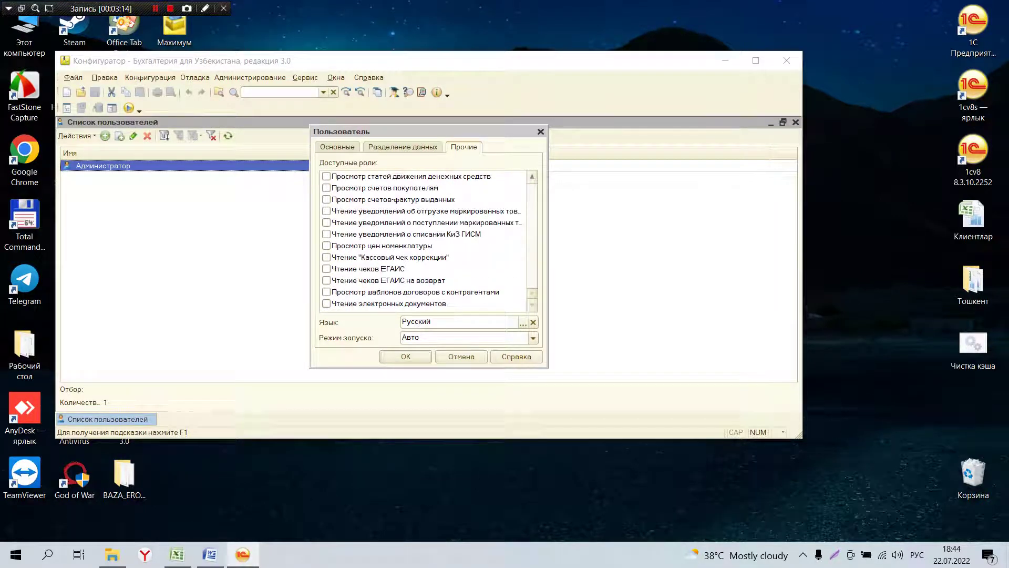
scroll(423, 239, "up", 10)
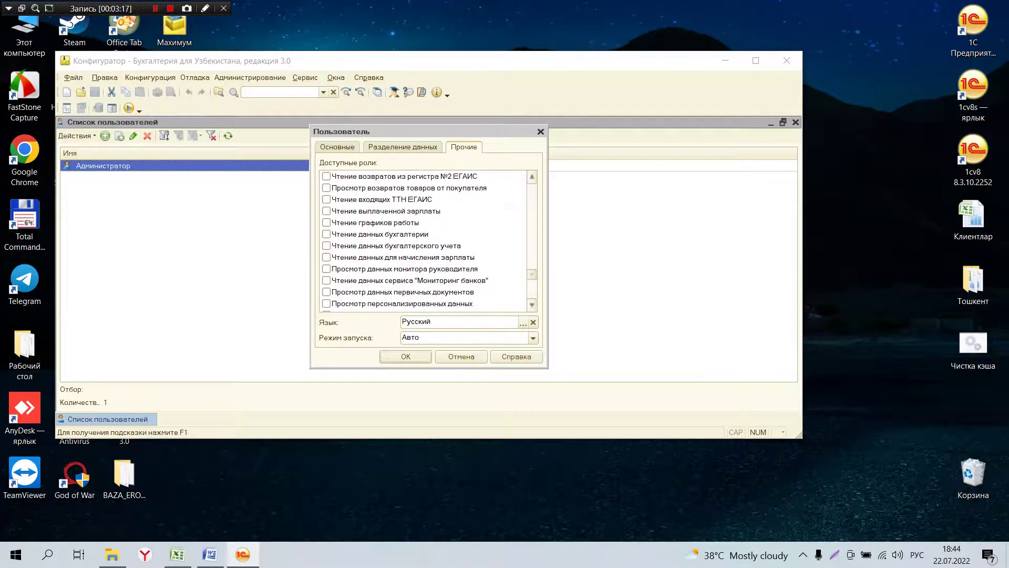
scroll(428, 240, "up", 5)
scroll(423, 239, "up", 5)
scroll(423, 240, "up", 3)
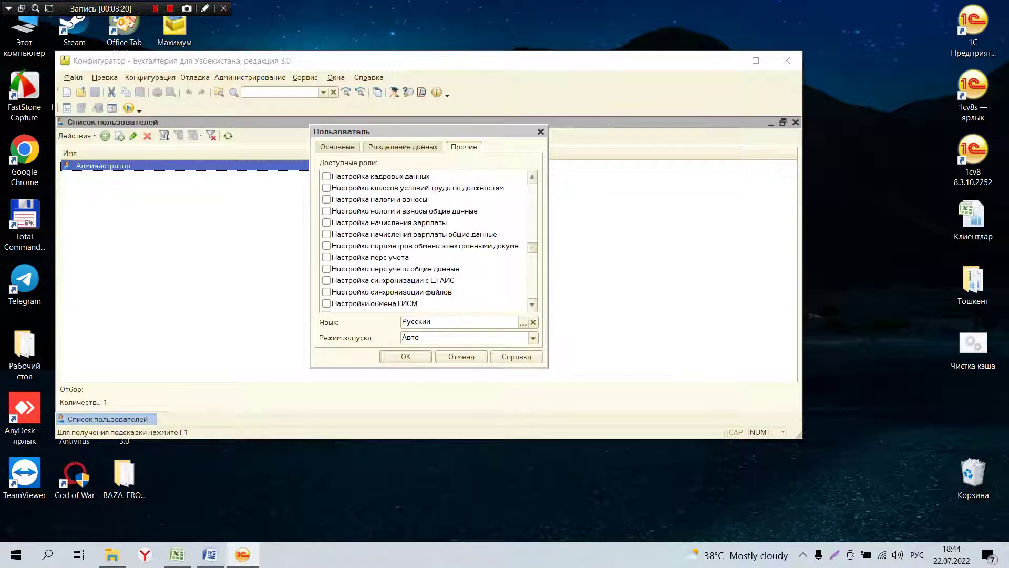
- Find the role Режим "Все функции" by searching the available roles for "все", enable it for the Администратор user and save the user
left_click(423, 234)
key("ctrl+f")
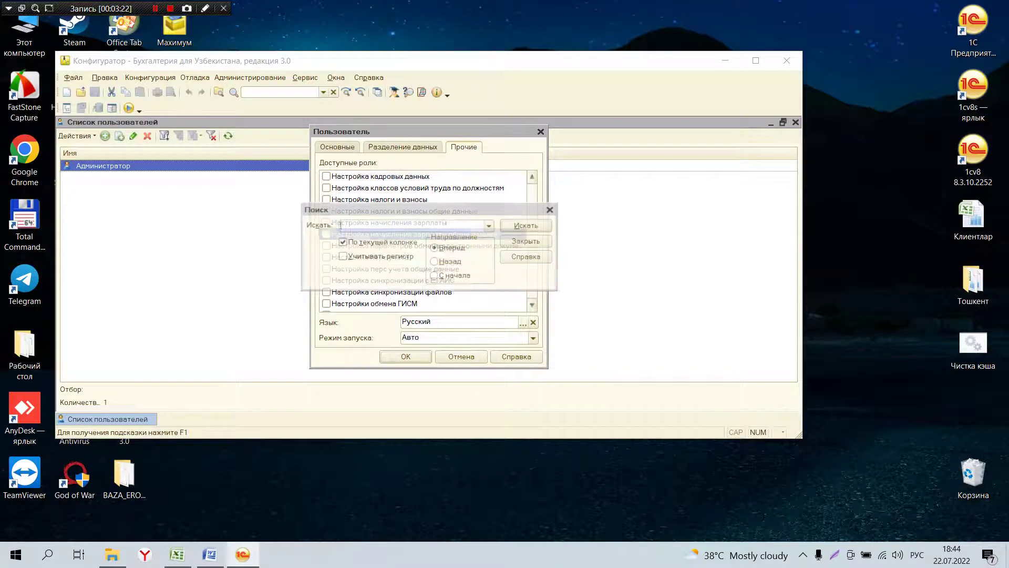
type("все")
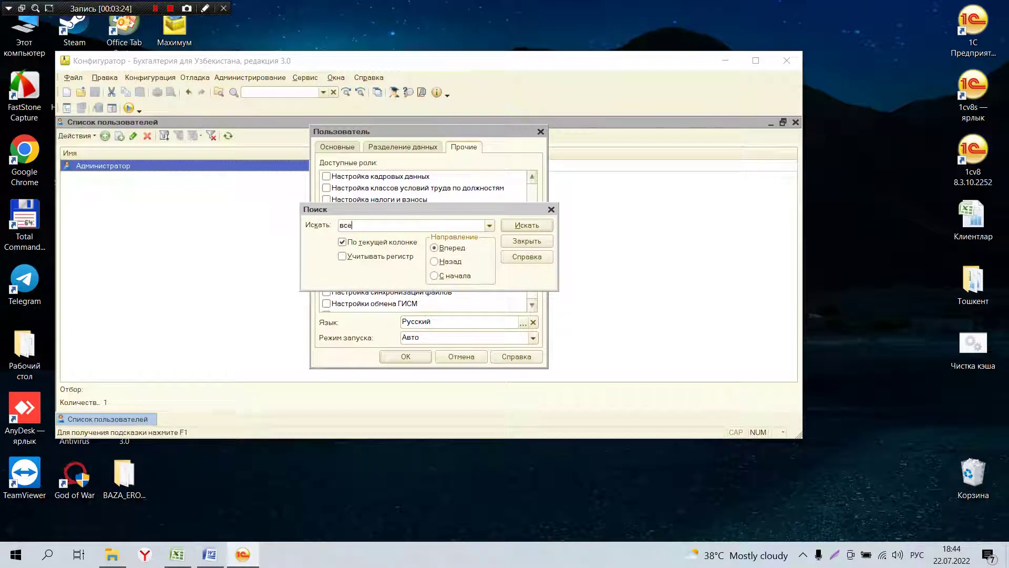
key("Return")
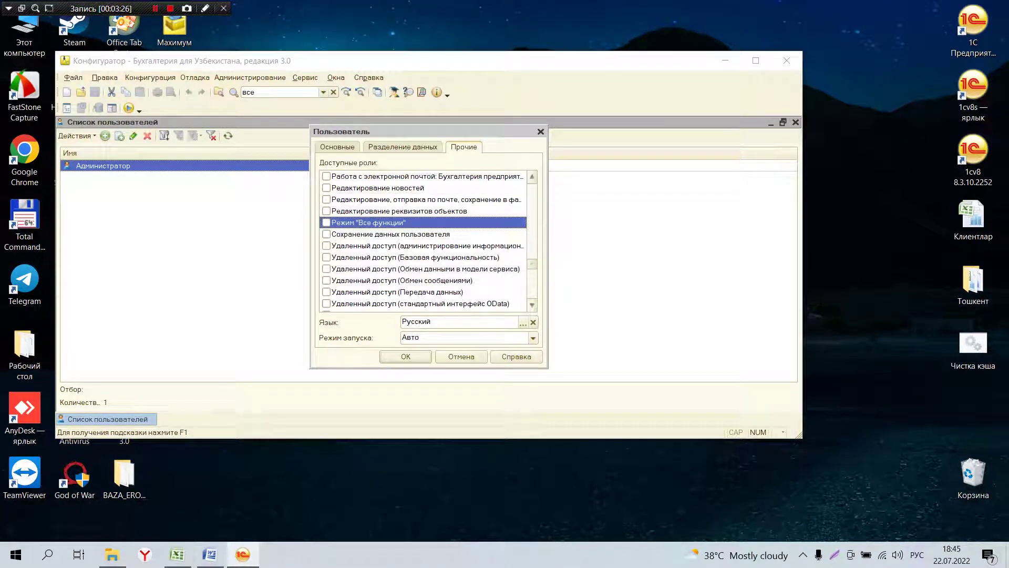
key("space")
left_click(406, 356)
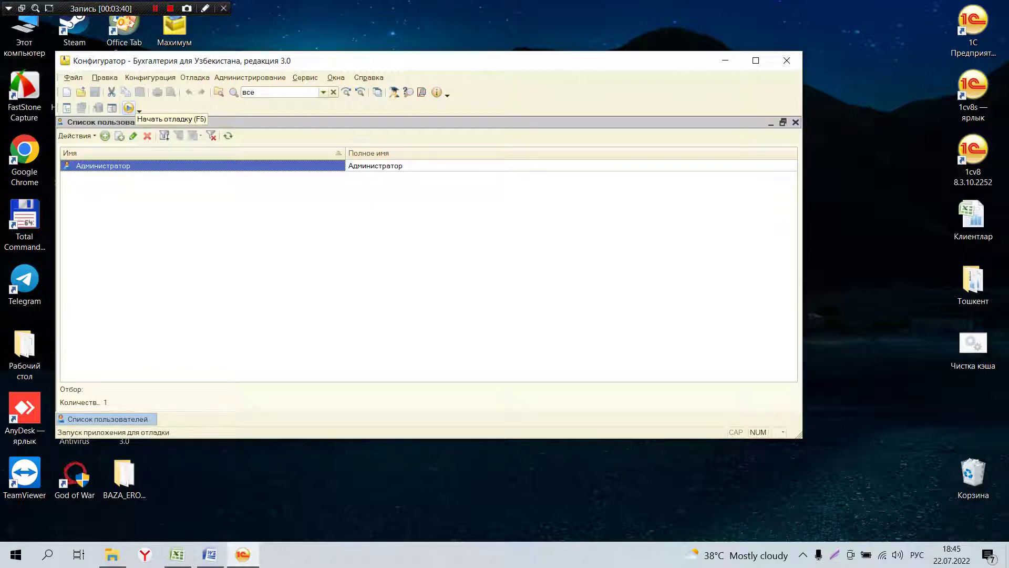
- Launch the infobase in 1С:Предприятие from the Configurator and dismiss the Internet support connection form
left_click(128, 108)
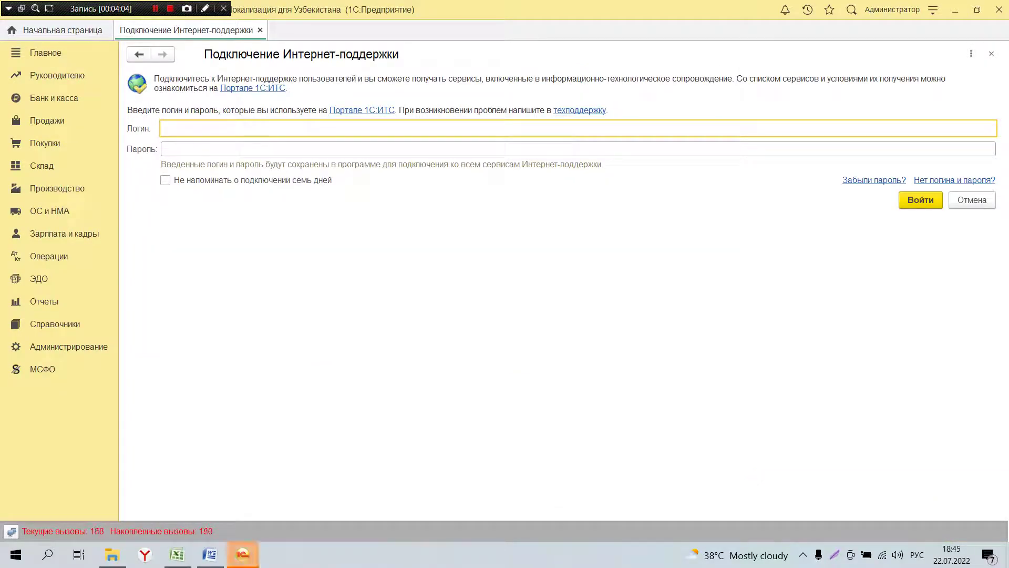
left_click(972, 201)
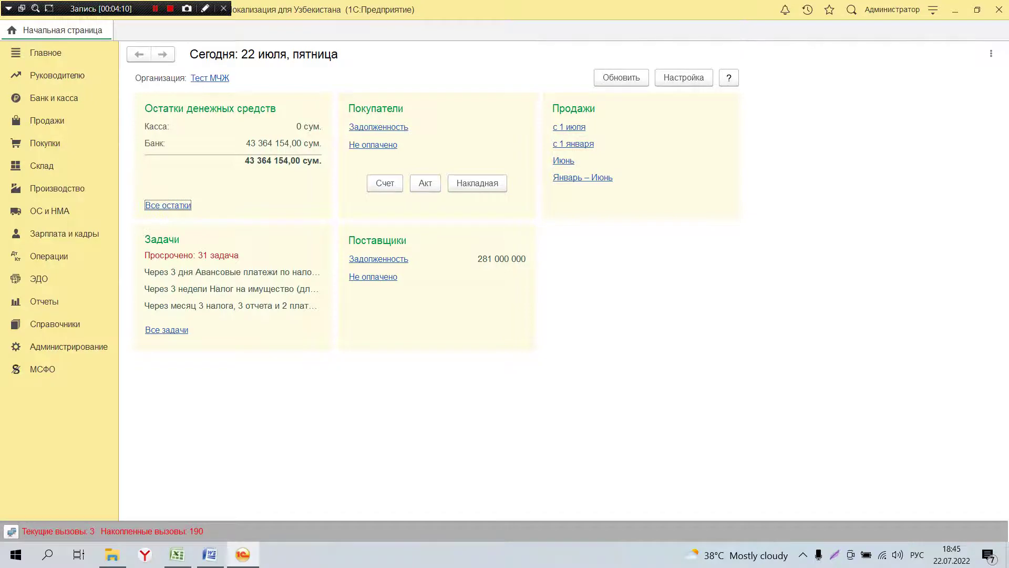
- Open the Все функции list from the program's service commands to check the object categories, and close it
left_click(933, 10)
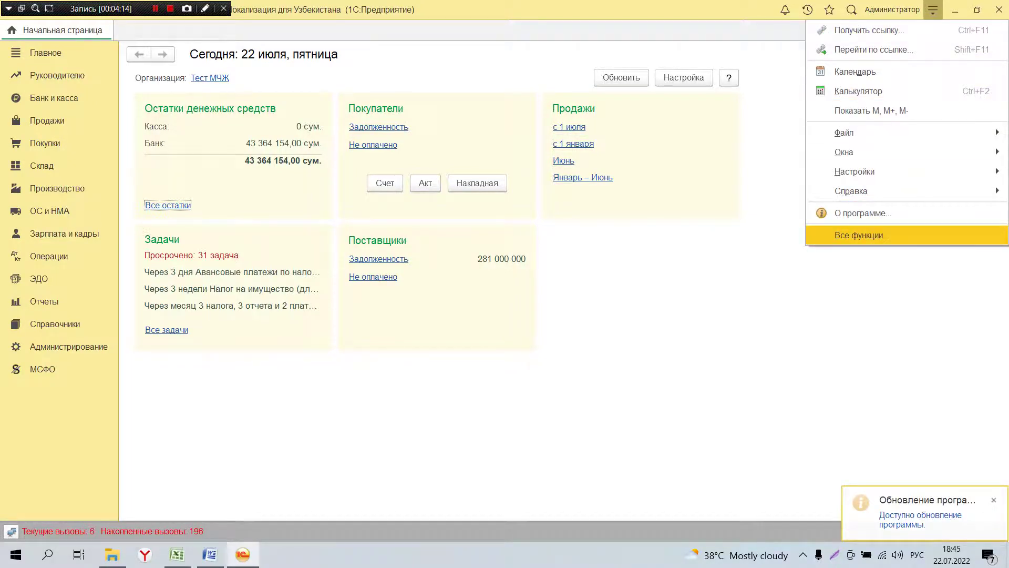
left_click(862, 235)
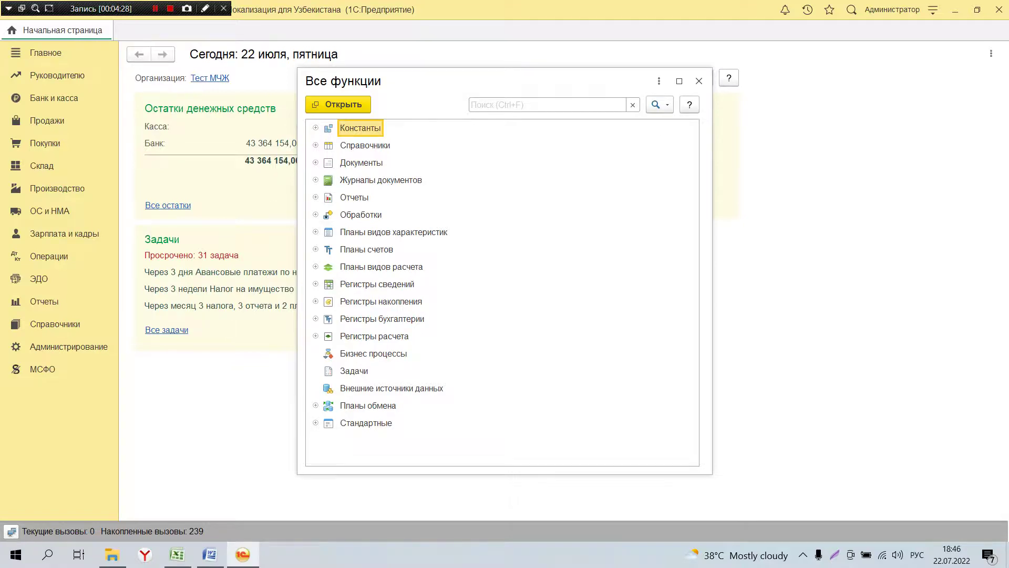
left_click(699, 80)
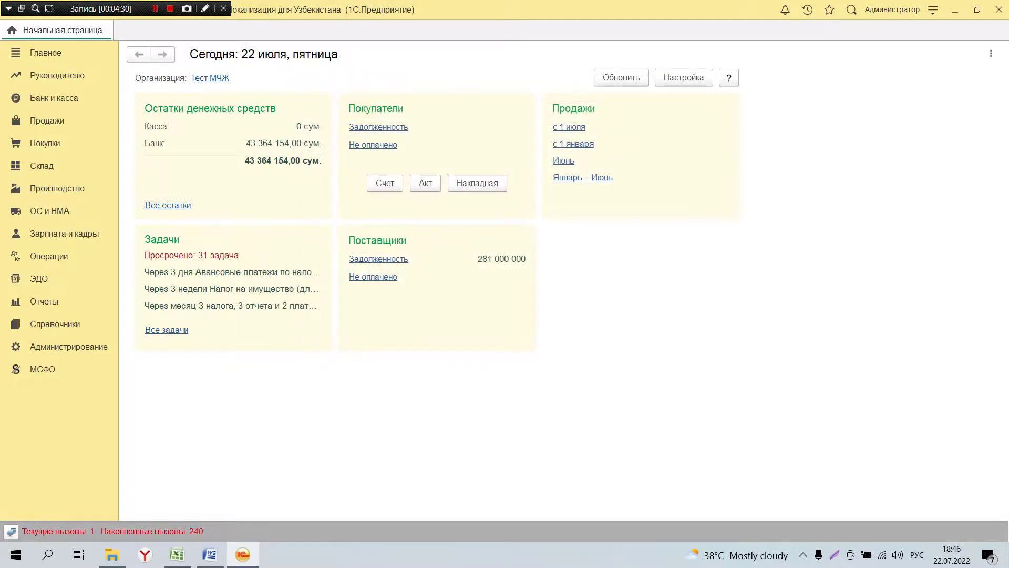